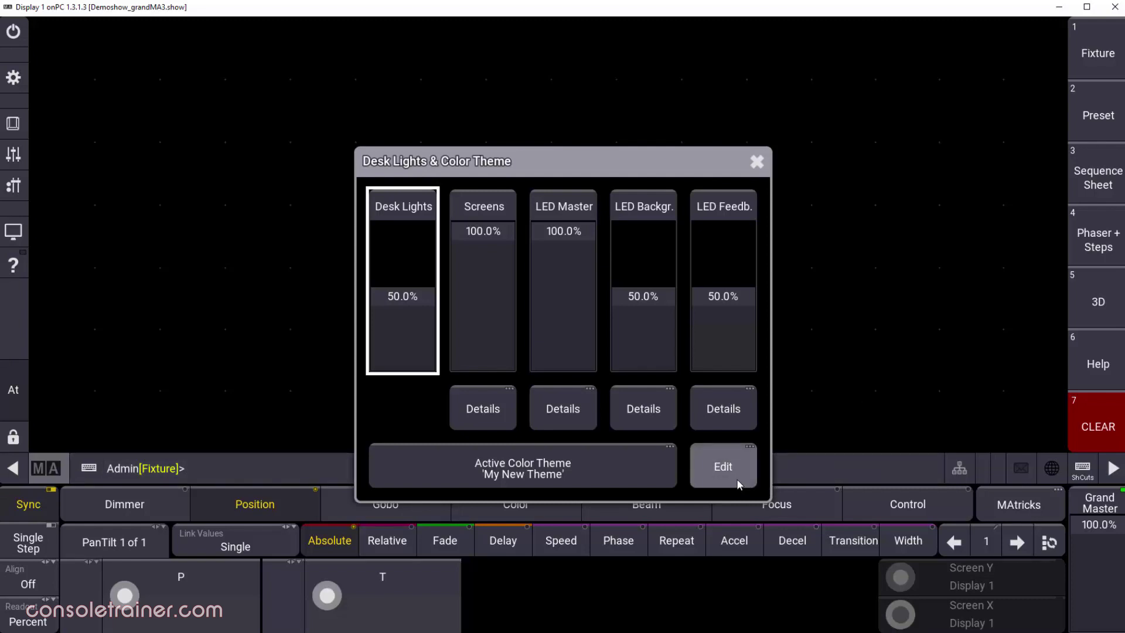
Open the active color theme for editing and export it internally under the name "Cat".
click(723, 468)
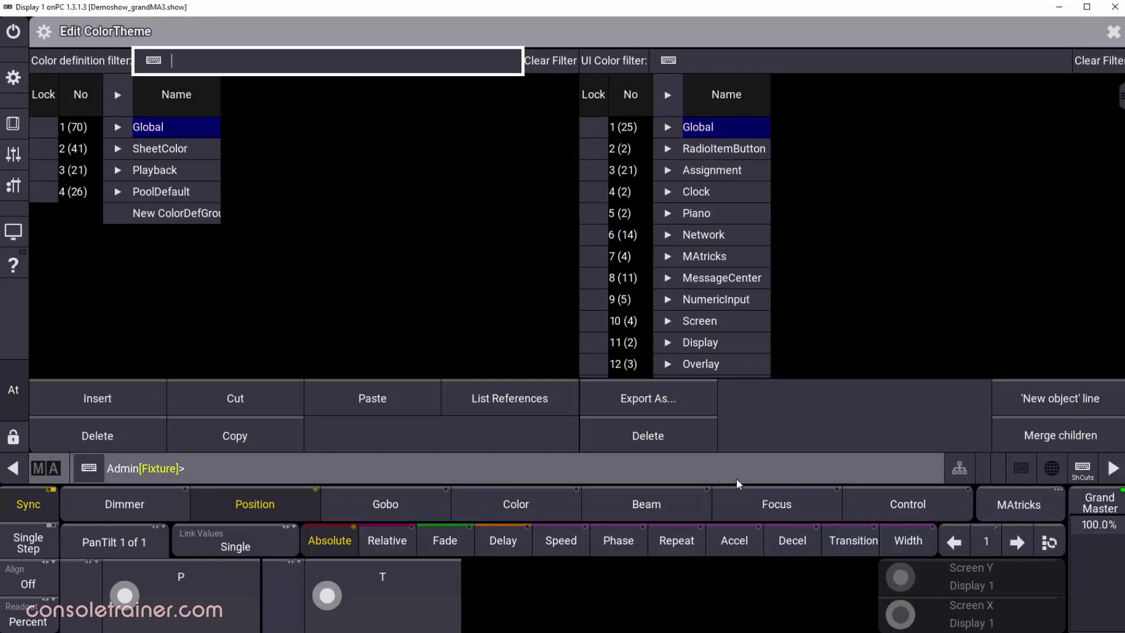
click(705, 395)
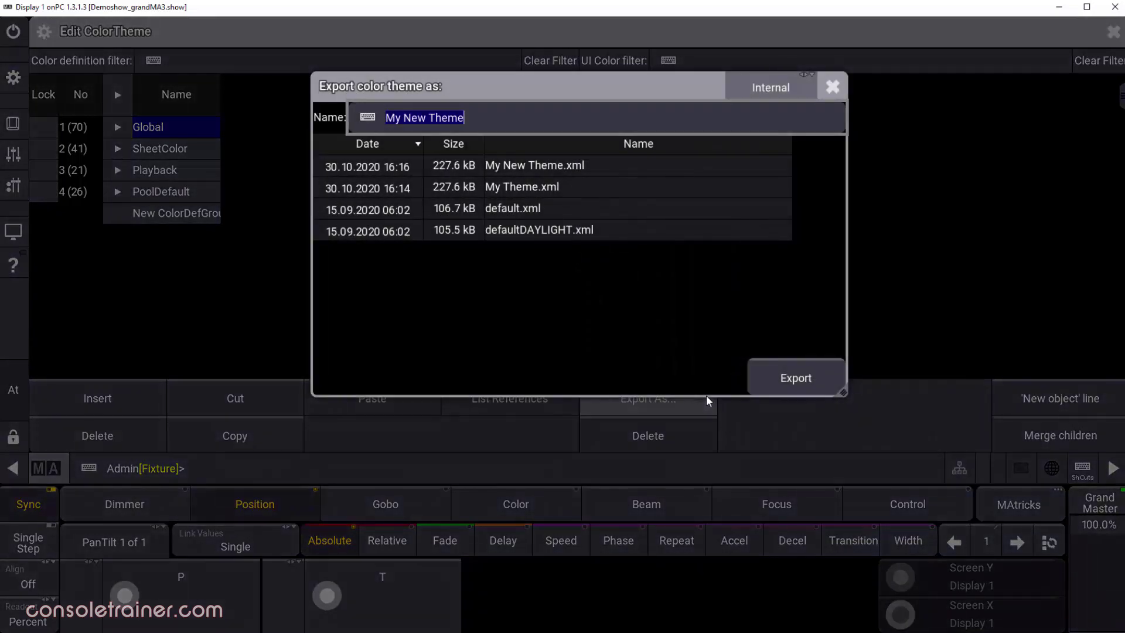
text(Cat)
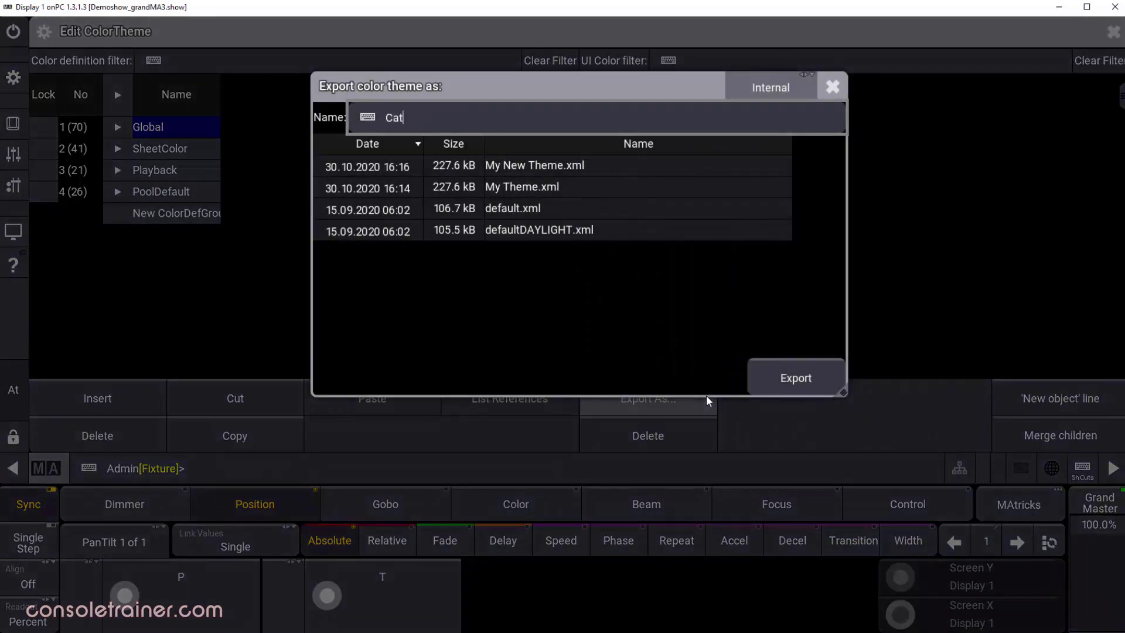
key(Return)
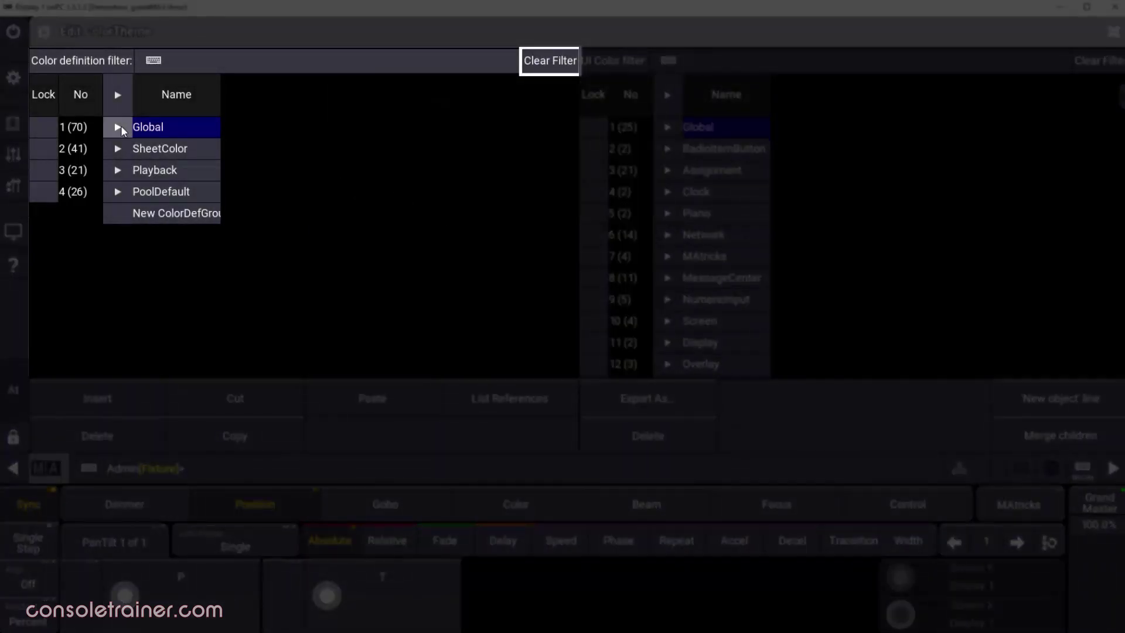
Expand the Global color definitions and briefly view the entries of the Global UI color group.
click(119, 128)
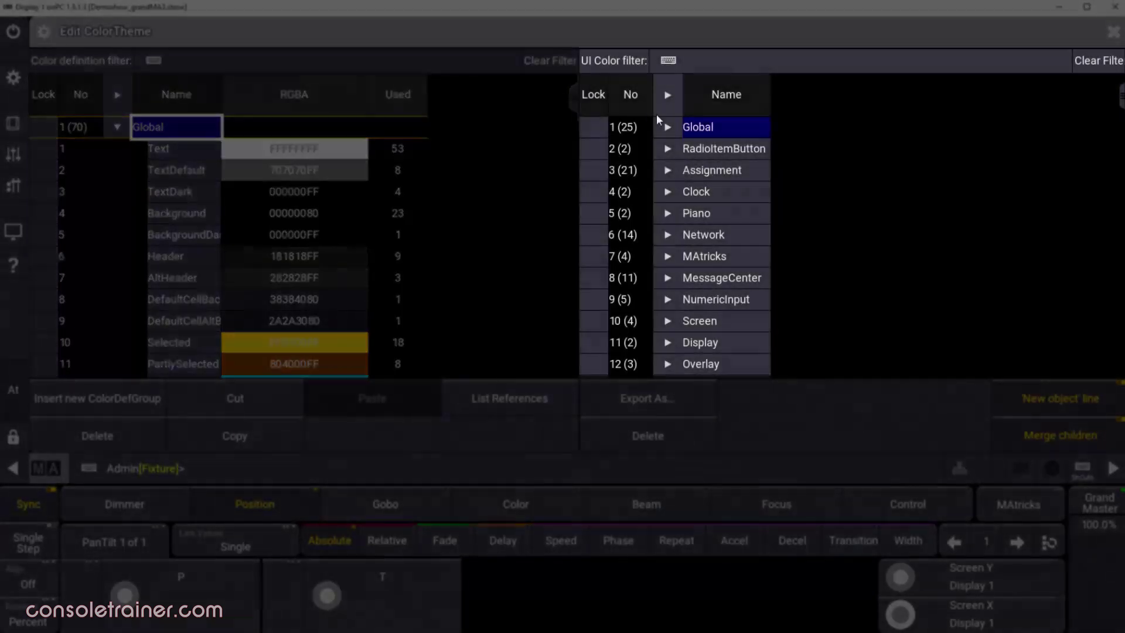
click(671, 127)
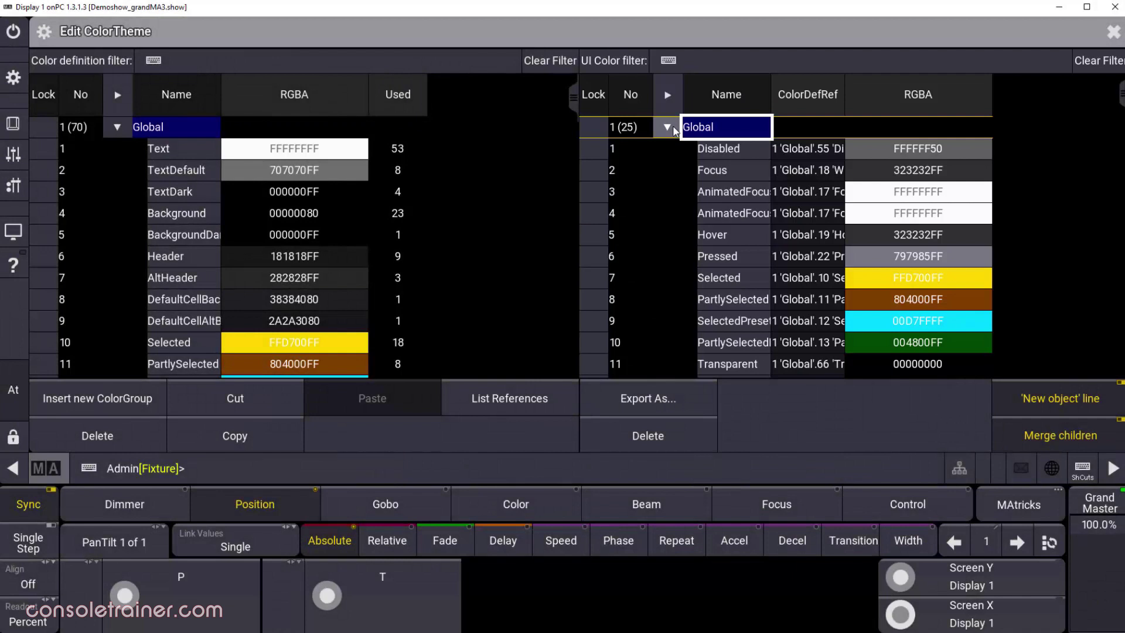
click(671, 127)
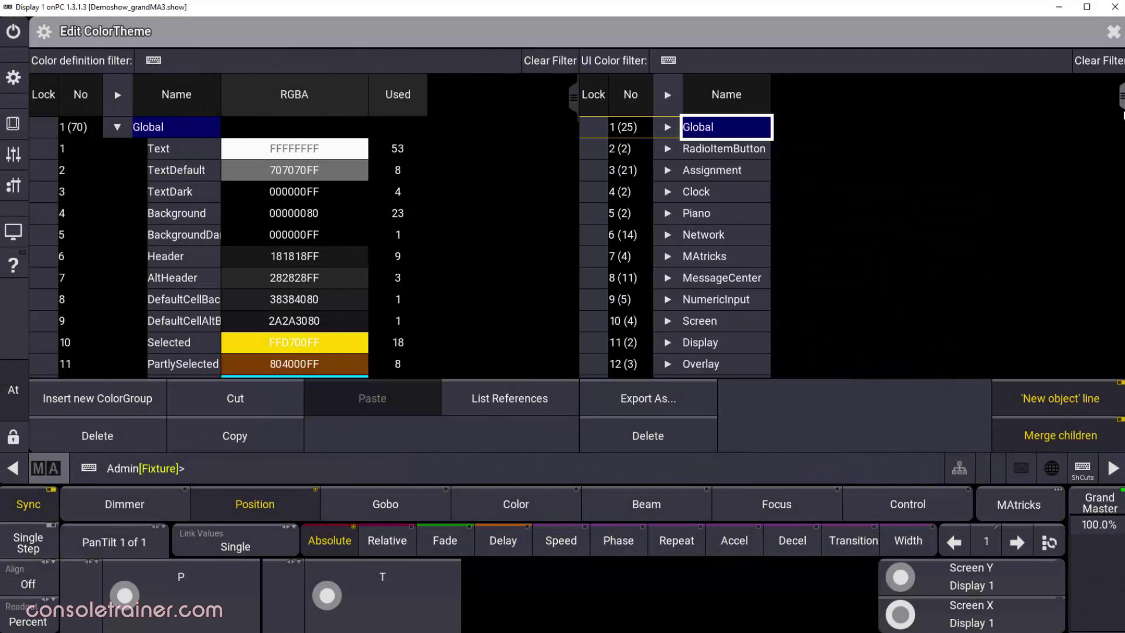
Expand the TitleButton UI color group and widen the ColorDefRef column to read the full reference of its Text entry.
scroll(650, 243, down, 4)
click(667, 238)
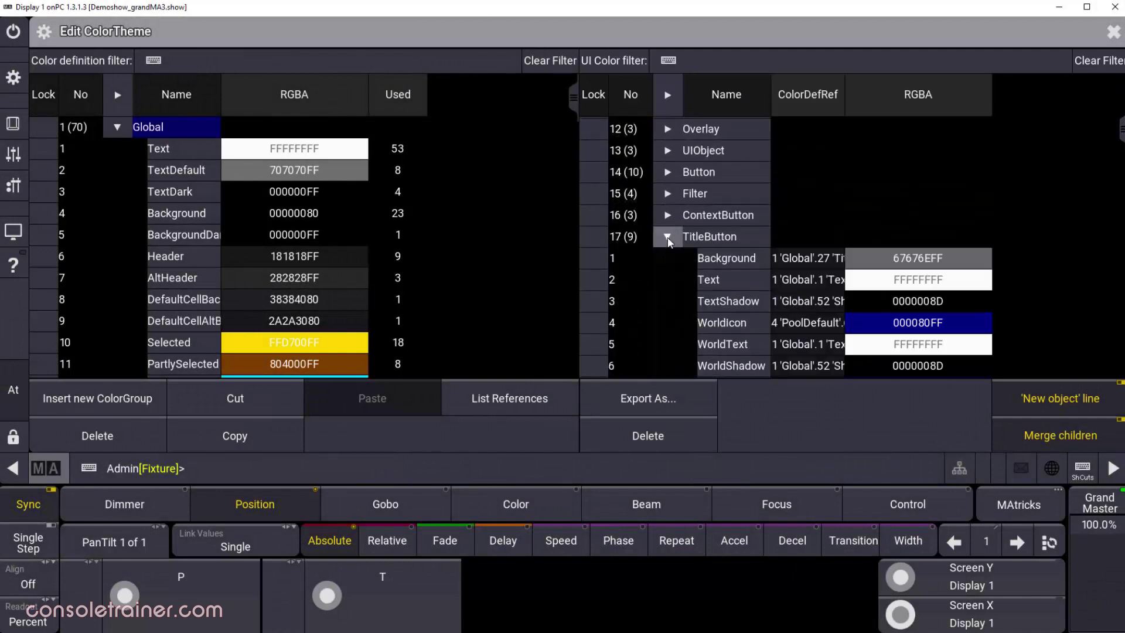
scroll(1121, 145, down, 1)
scroll(1122, 145, down, 1)
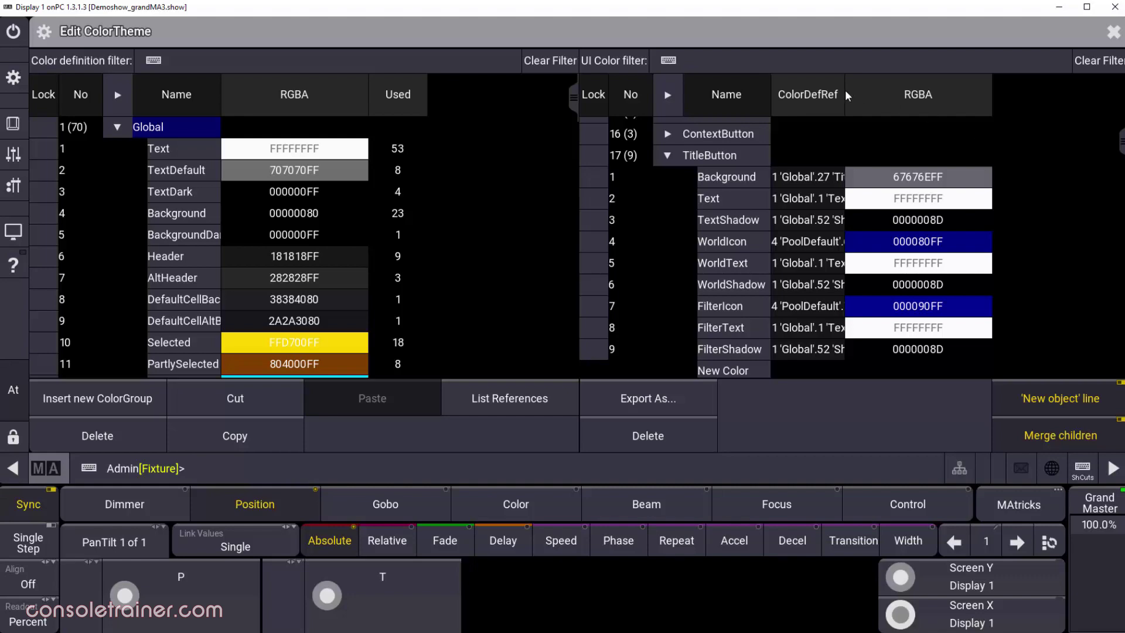
drag(846, 97, 905, 100)
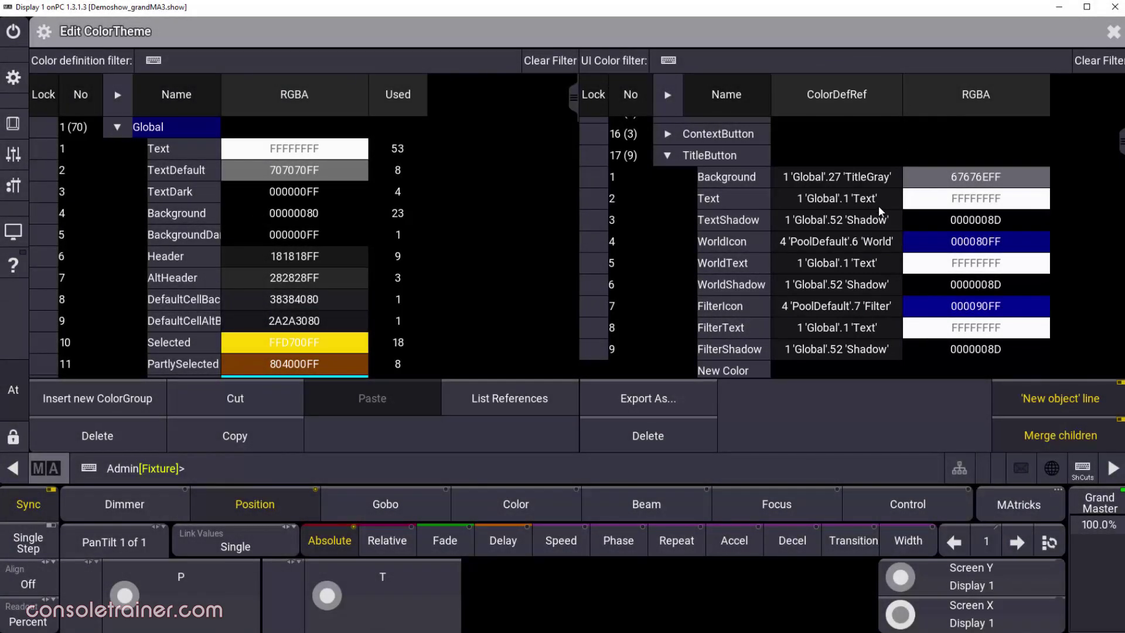
click(882, 208)
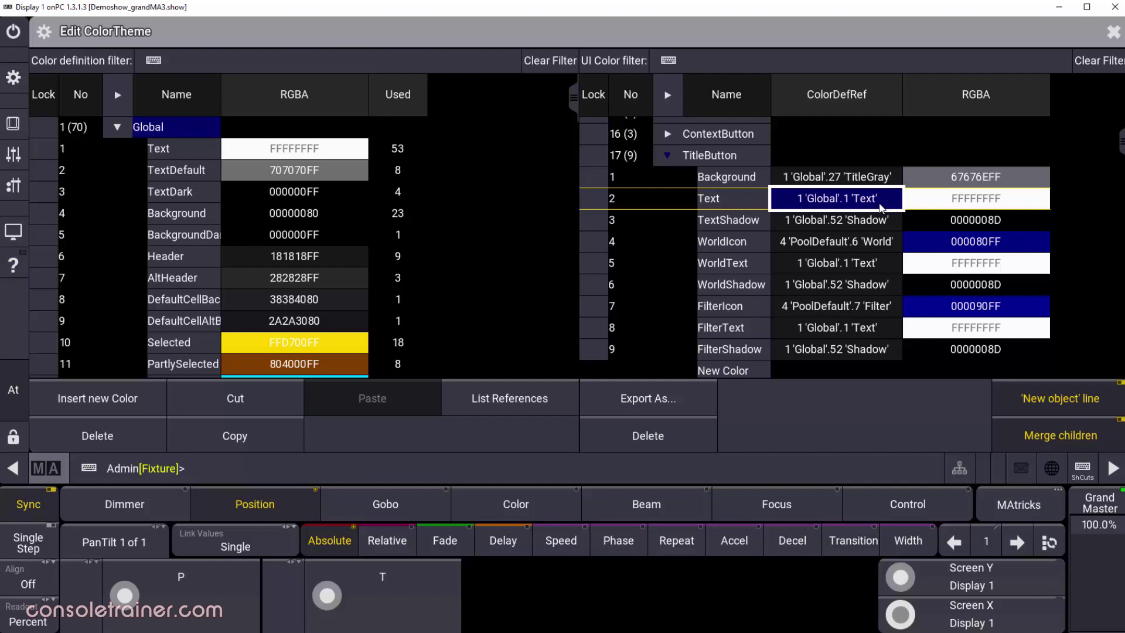
Set the RGBA value of the Global Text color definition to red, FF0D17FF.
click(352, 152)
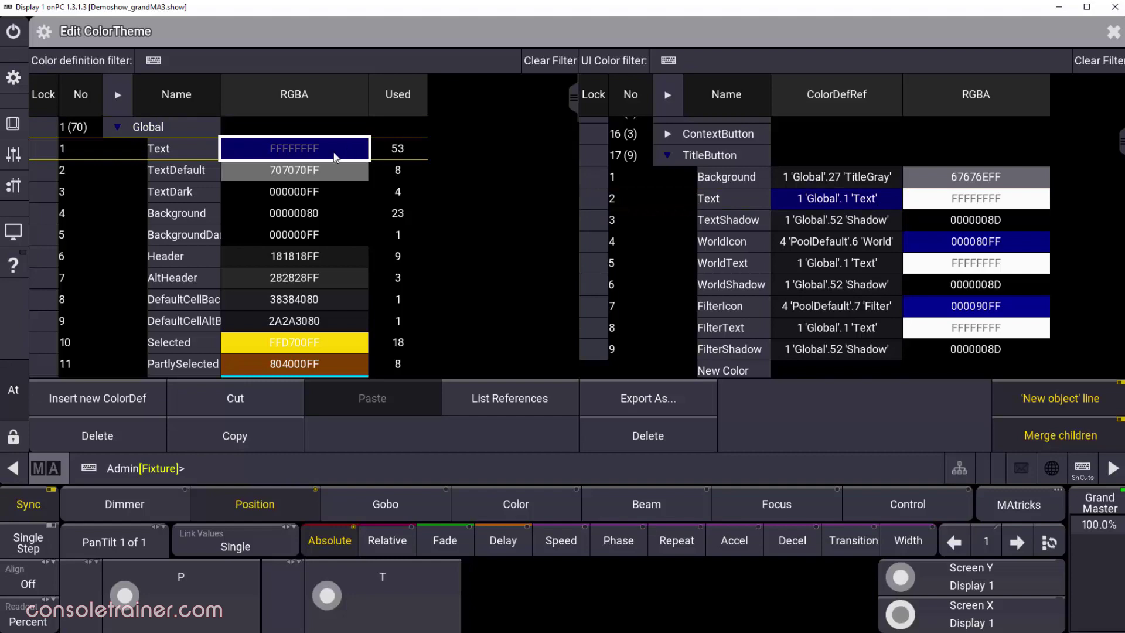
click(334, 153)
drag(493, 269, 510, 276)
click(437, 542)
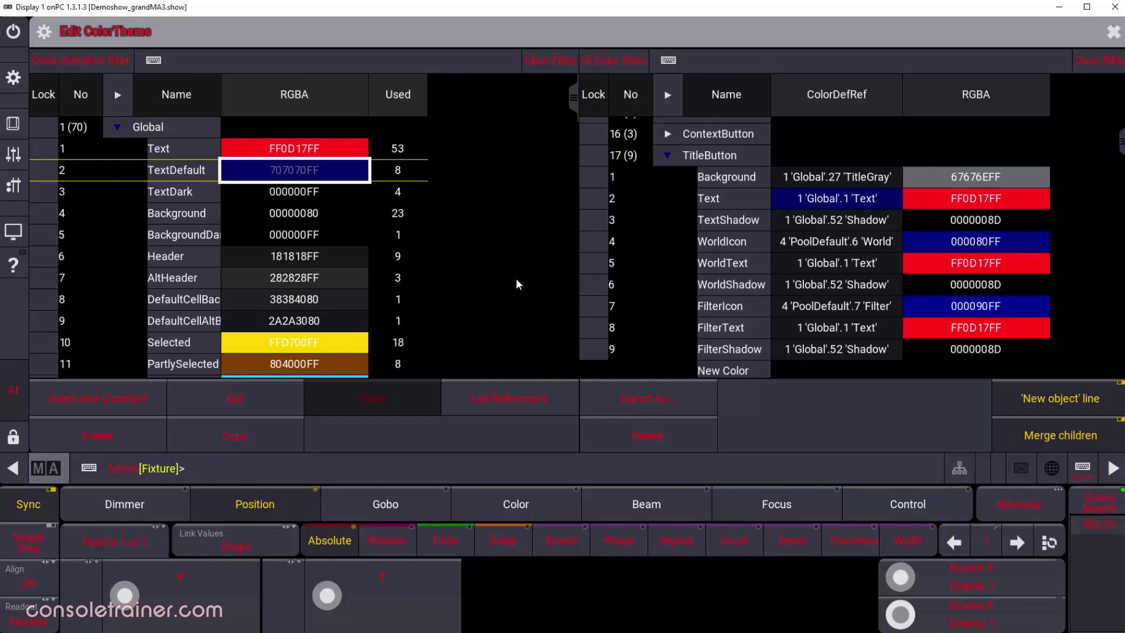
Undo the red color change of the Global Text definition using Oops in the command section.
click(20, 126)
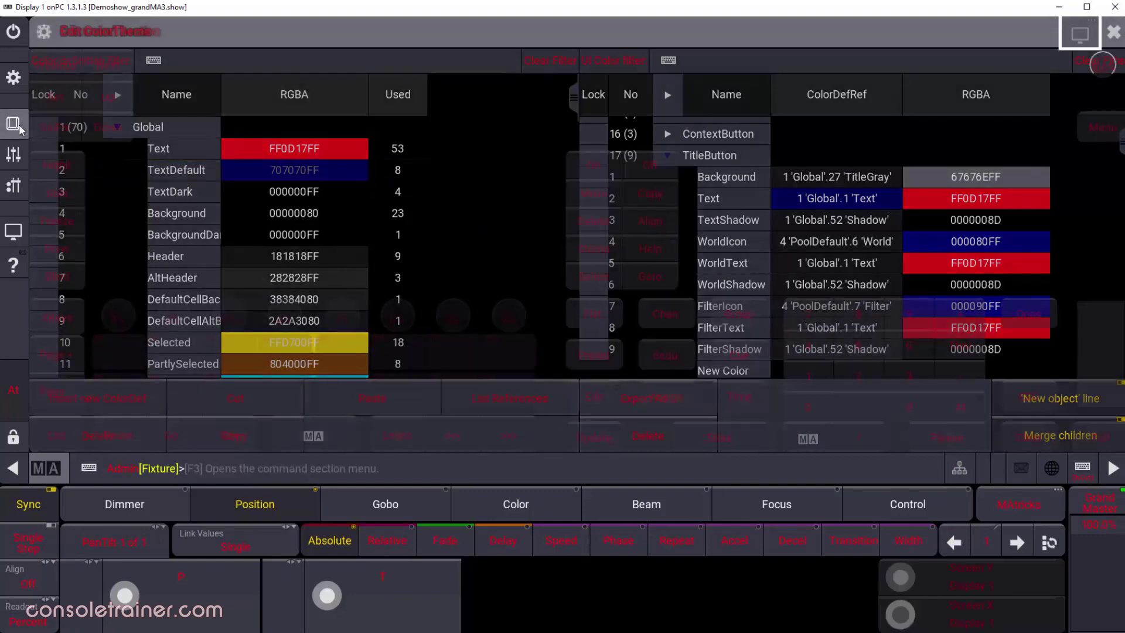
click(1025, 324)
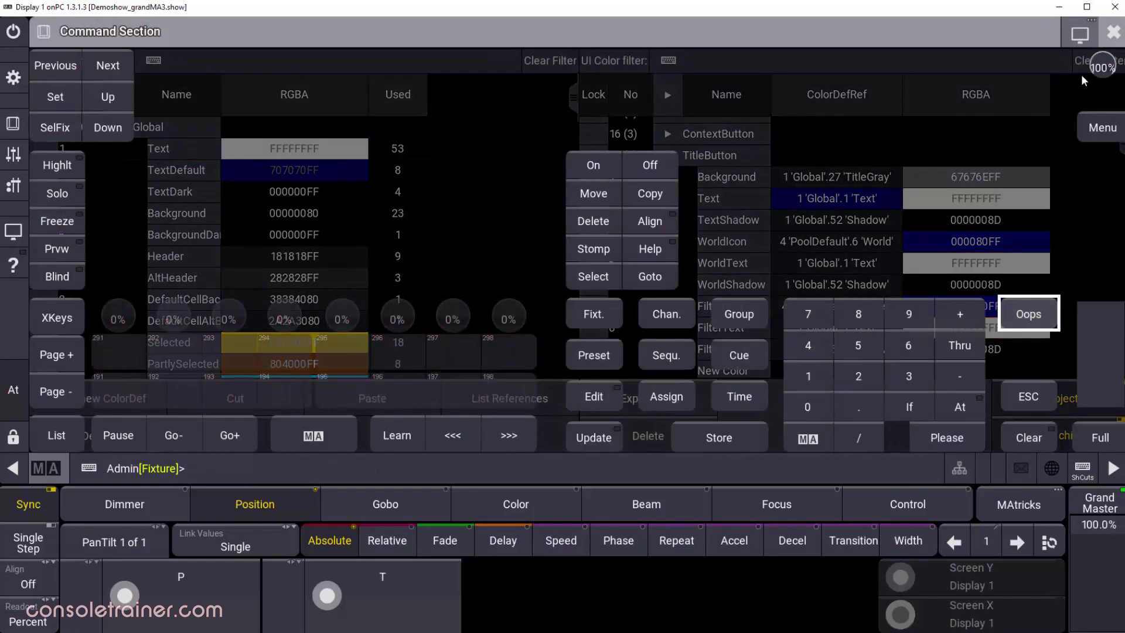
click(1113, 32)
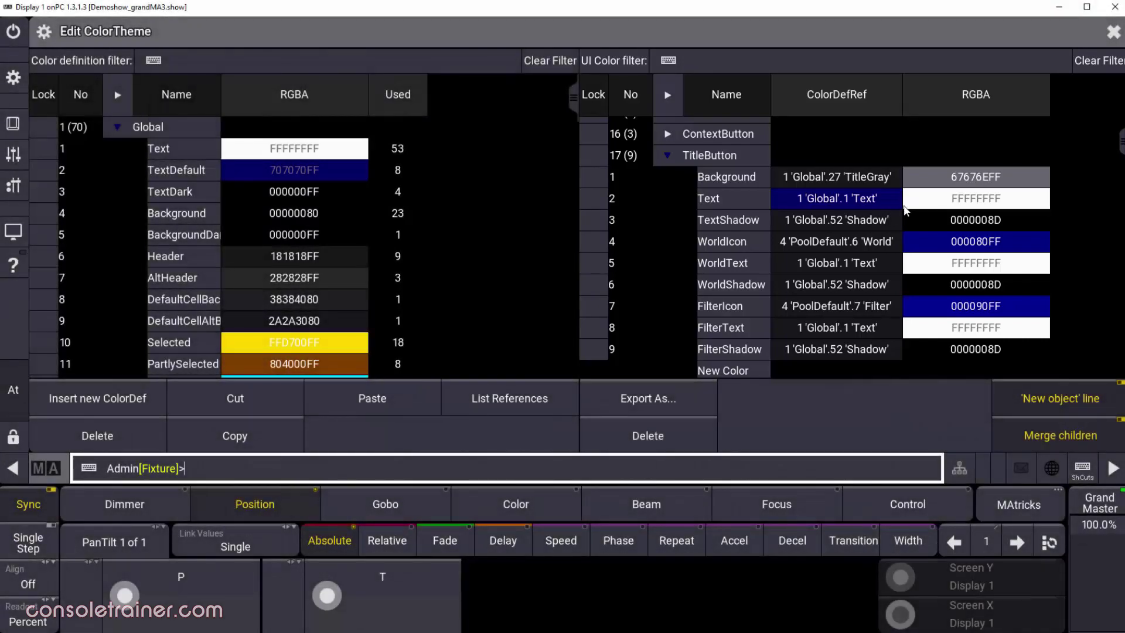
Delete the color definition reference of the TitleButton Text entry and set its RGBA to a light violet-blue, 8787FFFF.
double_click(877, 202)
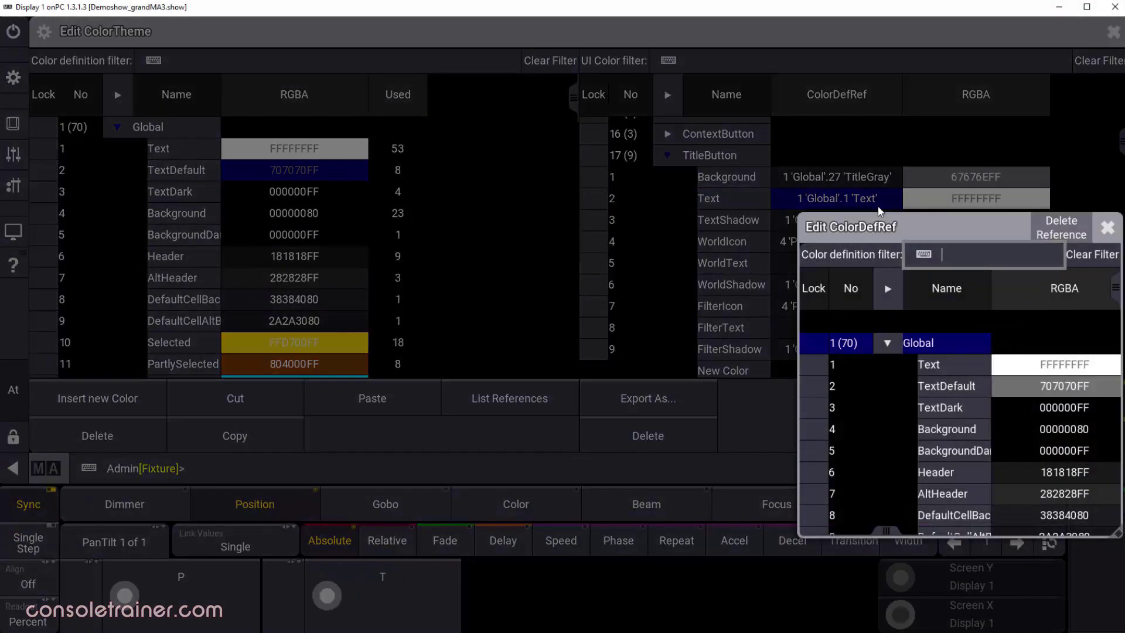
click(1054, 223)
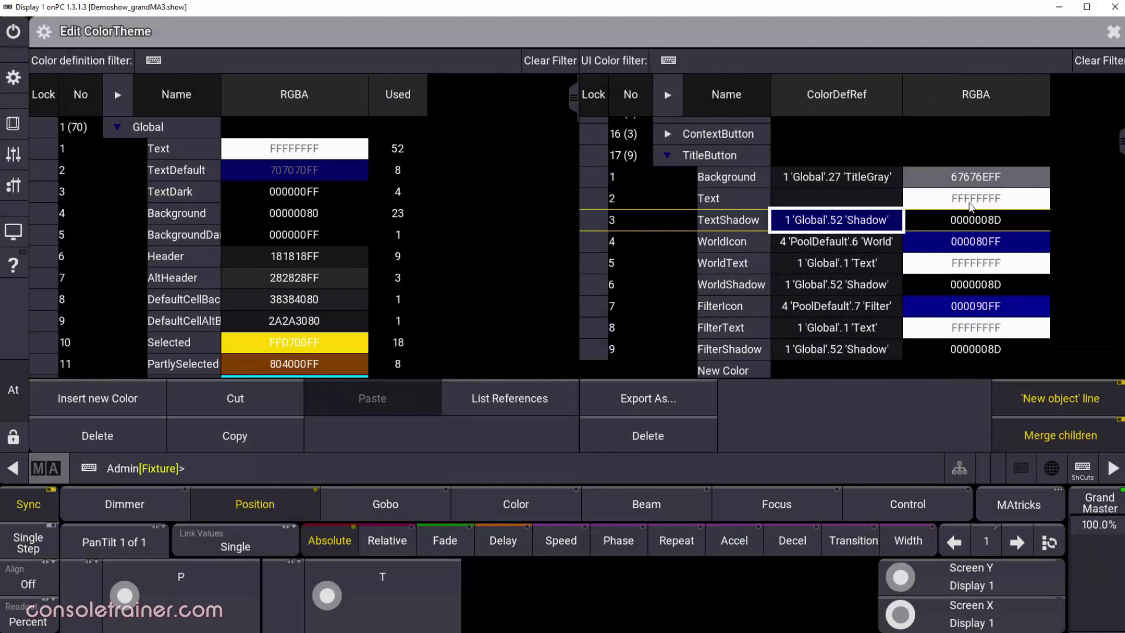
double_click(945, 198)
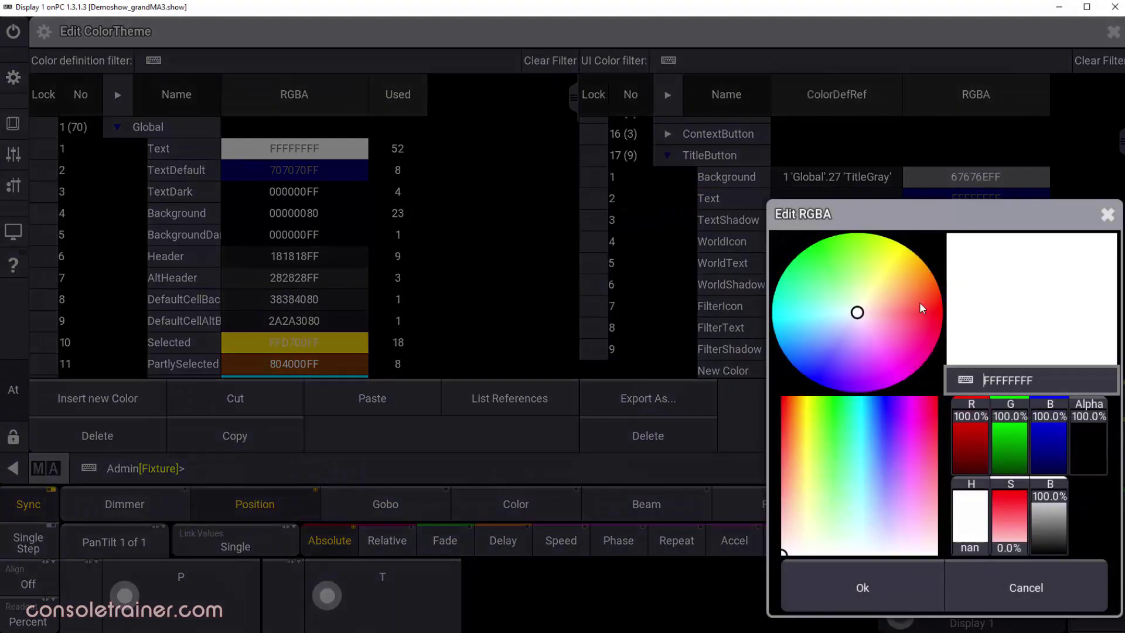
drag(856, 316, 815, 353)
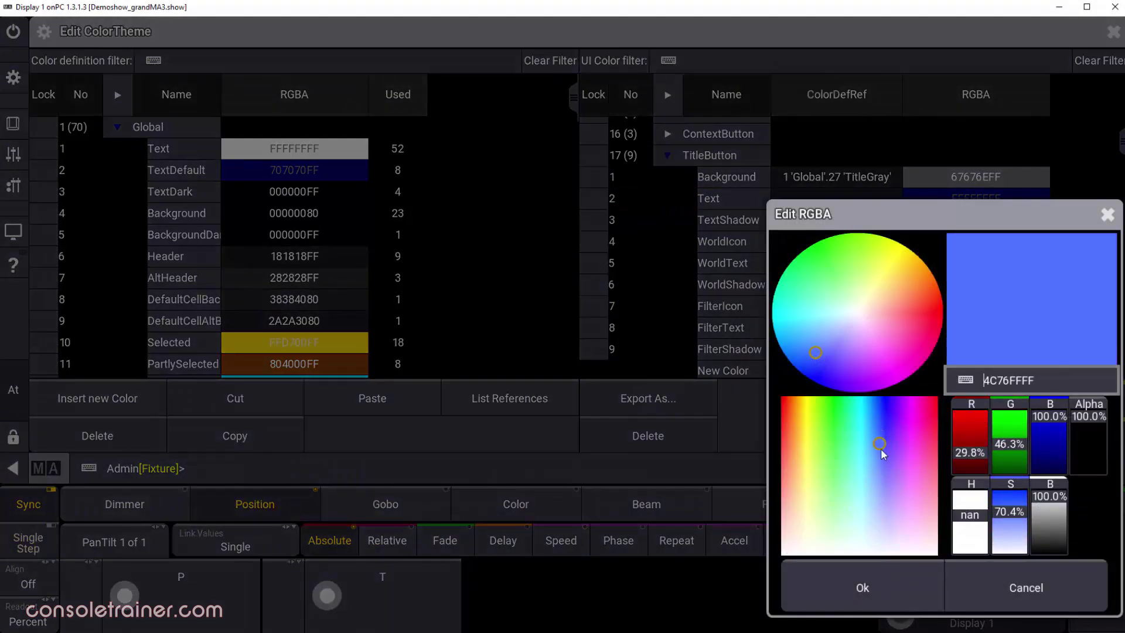
drag(879, 450, 883, 476)
click(871, 577)
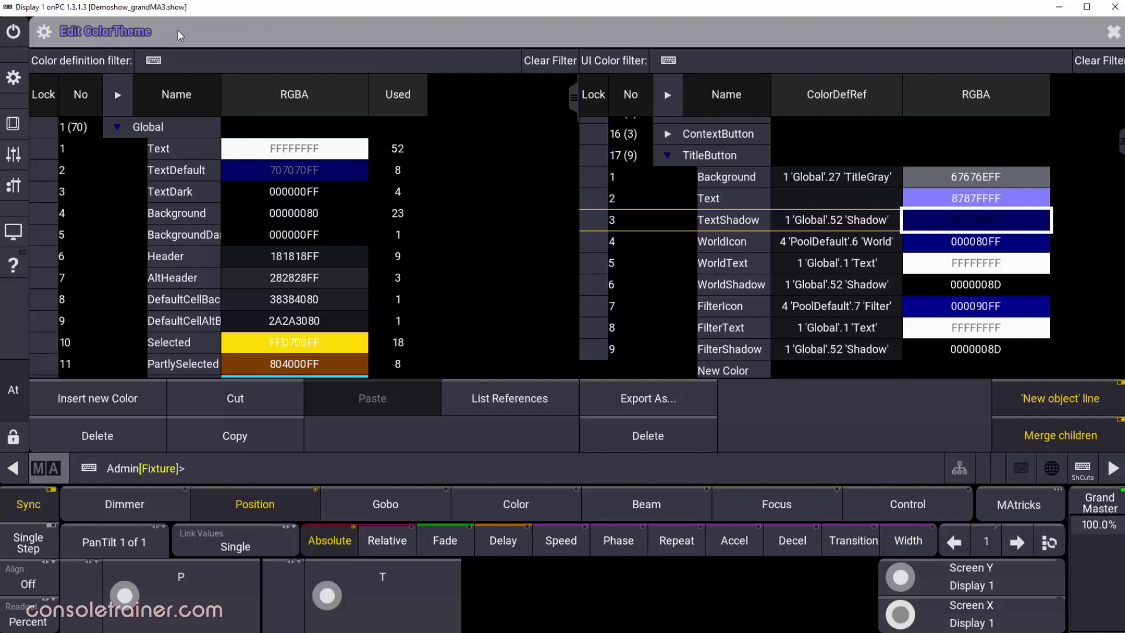
Collapse the expanded color groups, filter the color definitions by "lock" and expand the filtered Global group.
click(667, 155)
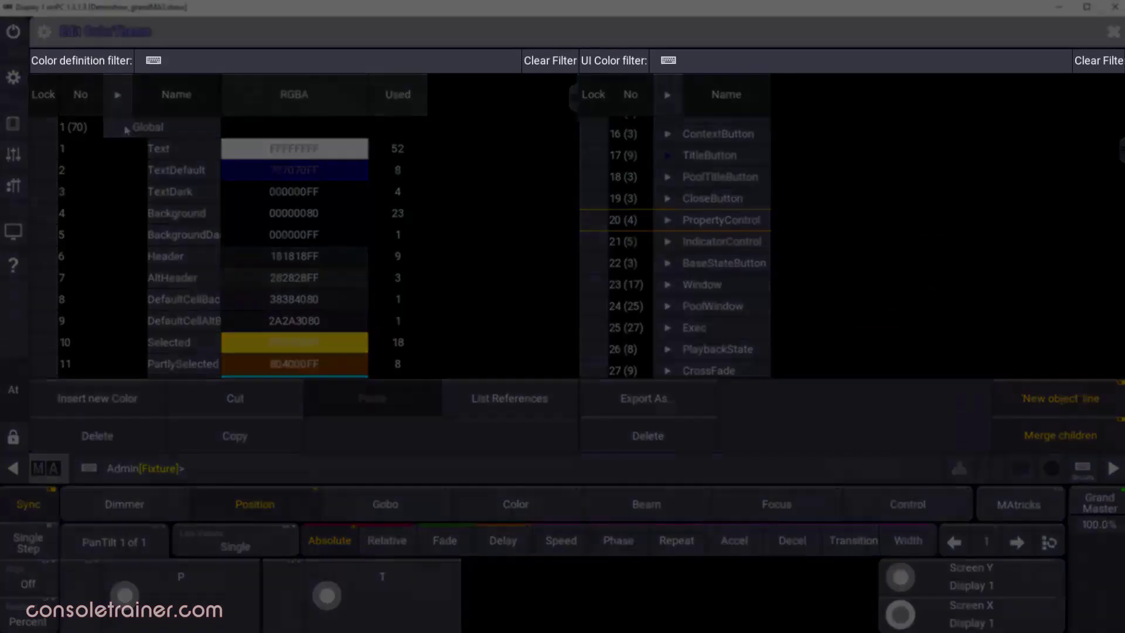
click(130, 130)
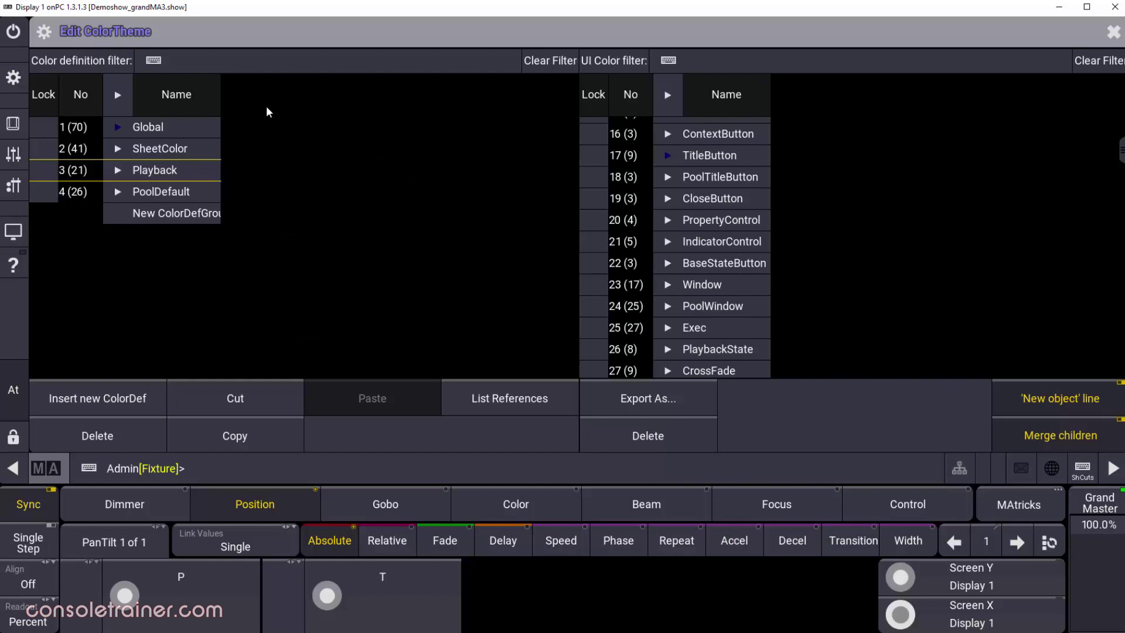
click(248, 66)
text(lock)
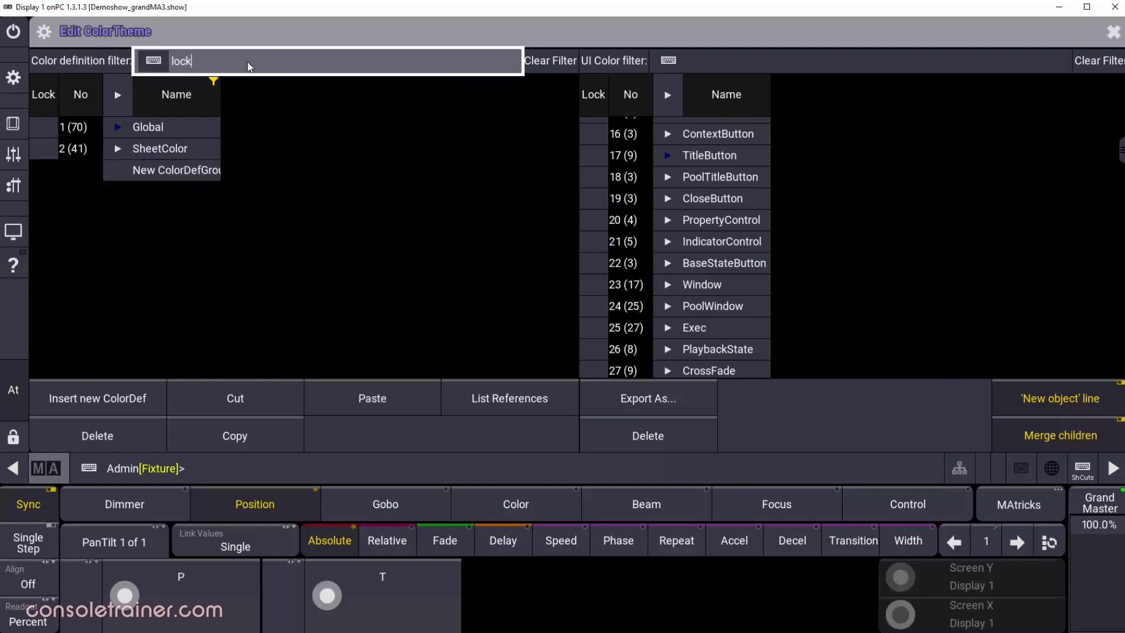
key(Return)
click(117, 127)
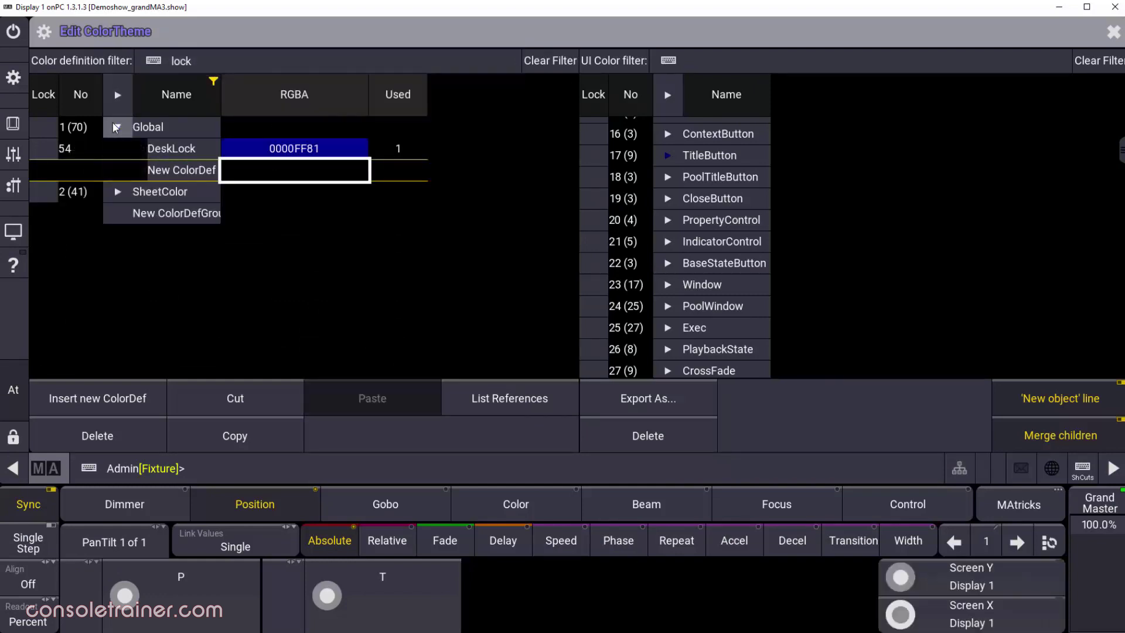
Set the DeskLock color definition to magenta FF15A296 with 58.8% alpha, and lock the desk to preview it.
click(342, 154)
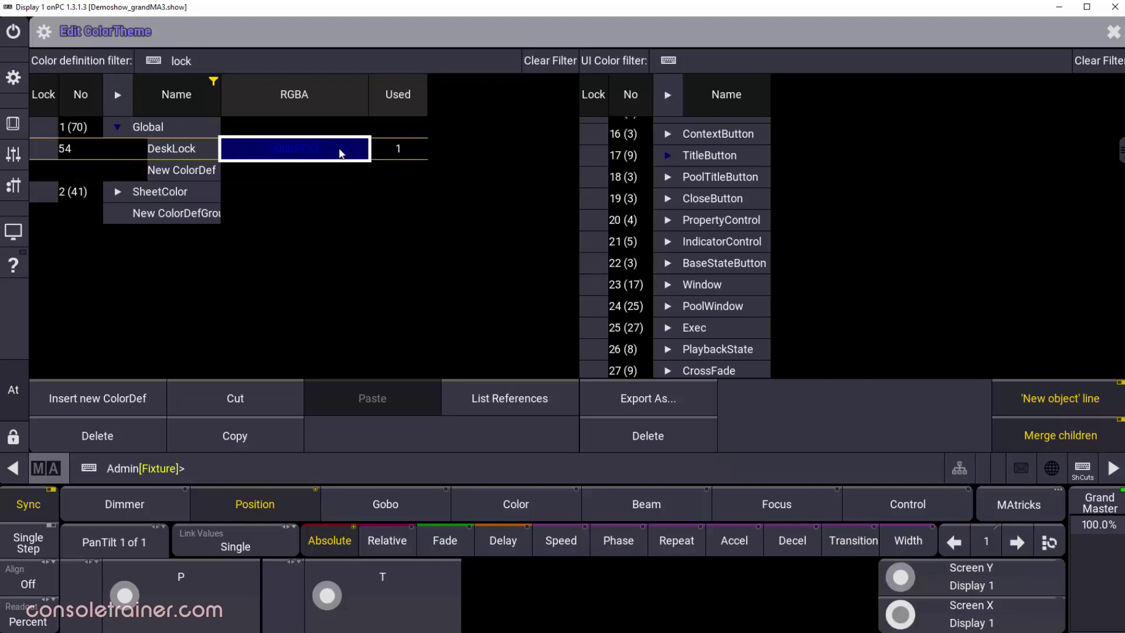
click(341, 153)
drag(479, 308, 499, 314)
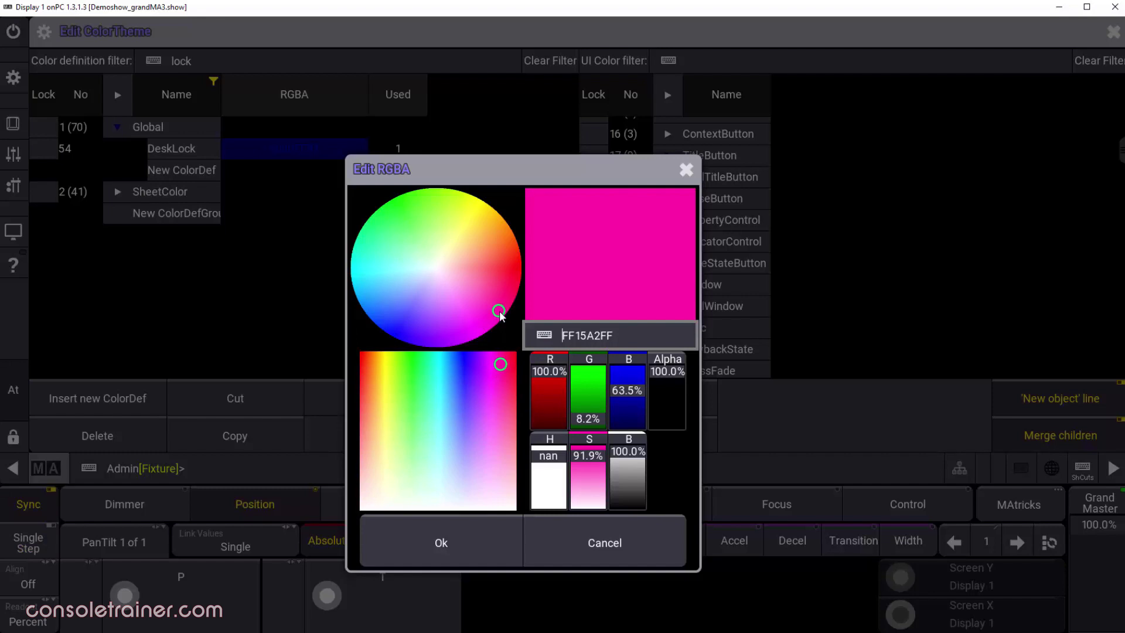
drag(666, 379, 673, 397)
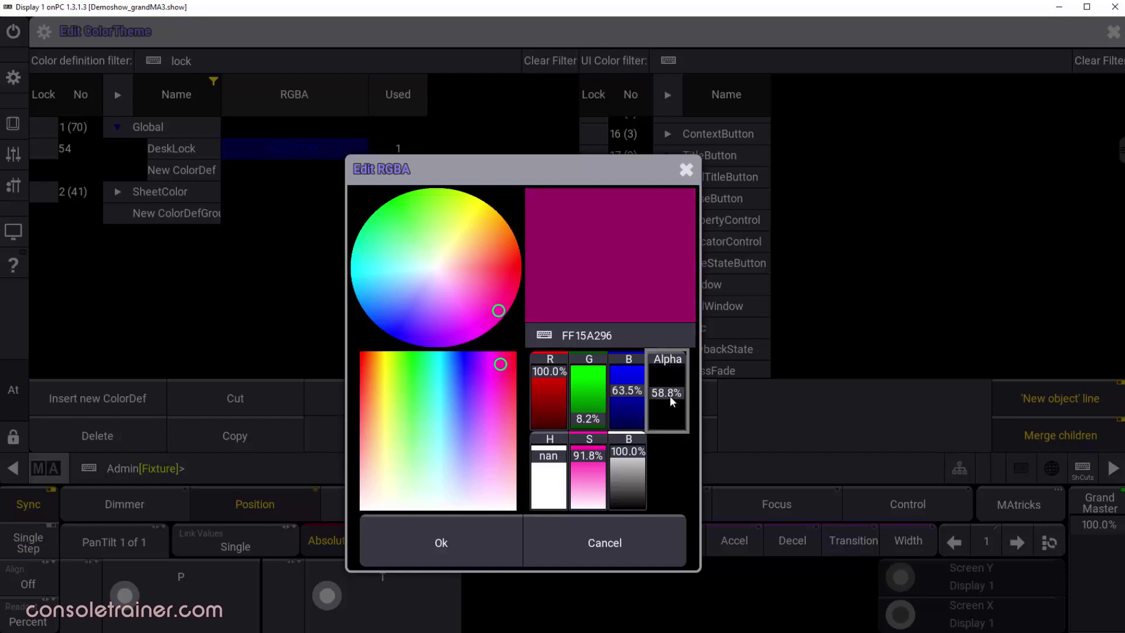
click(479, 544)
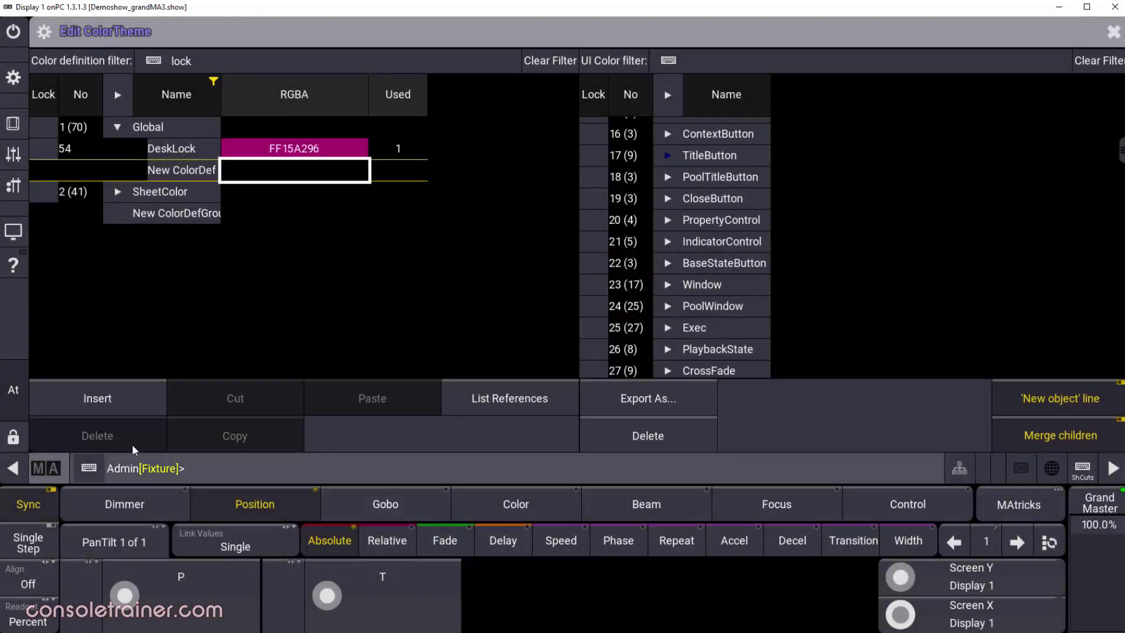
click(14, 438)
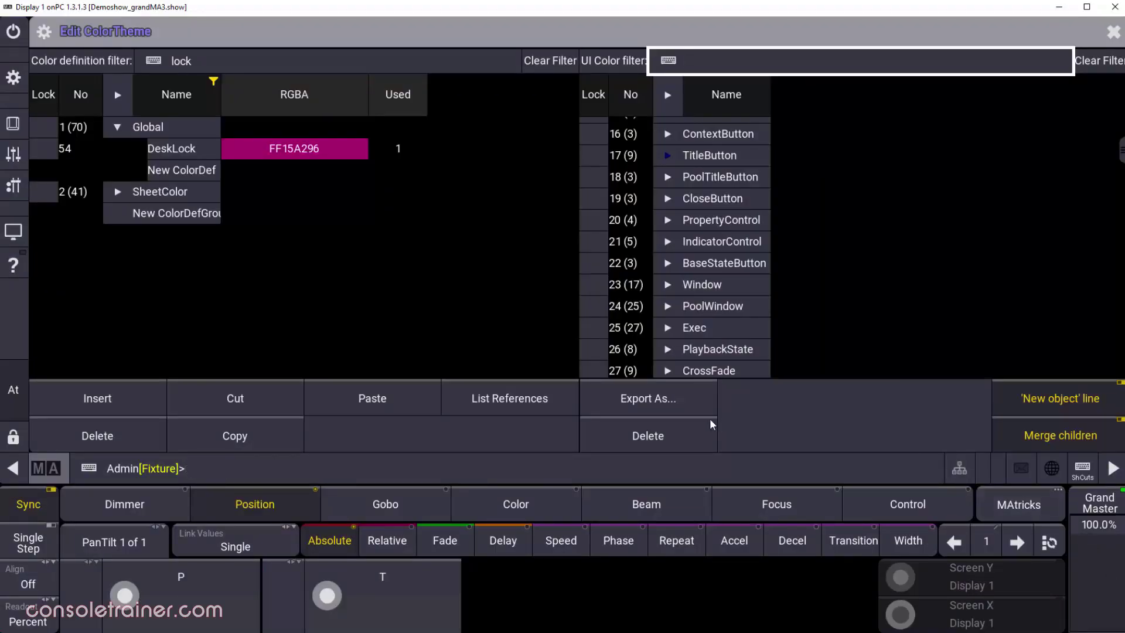
Export the color theme to the UDISK drive under the name "CatW Theme".
click(677, 404)
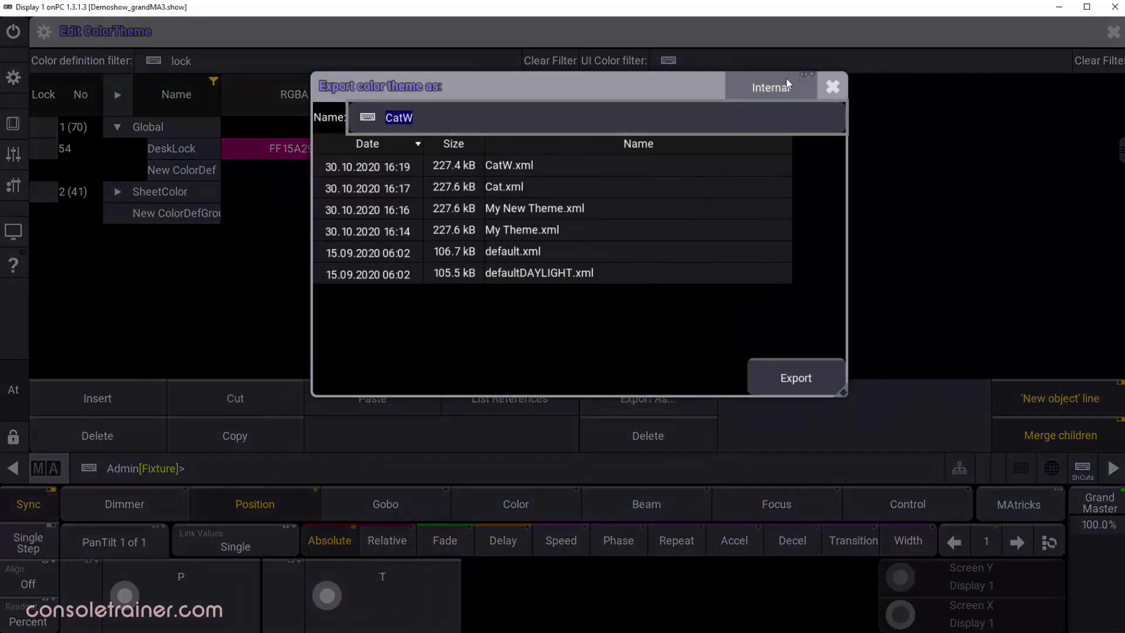
click(786, 79)
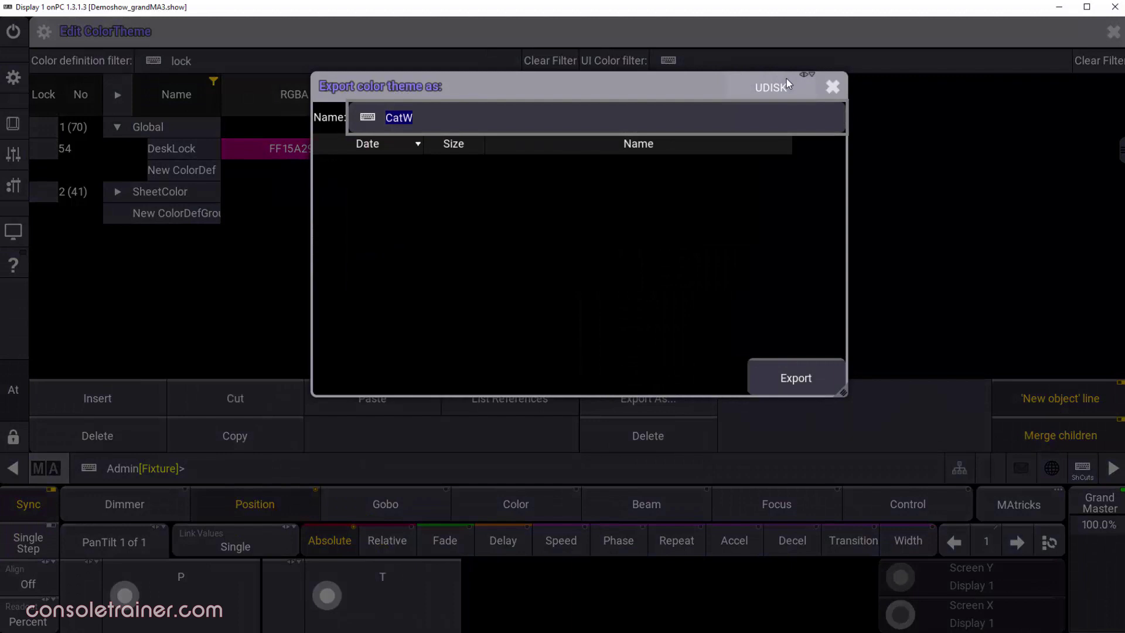
click(497, 116)
text(Theme)
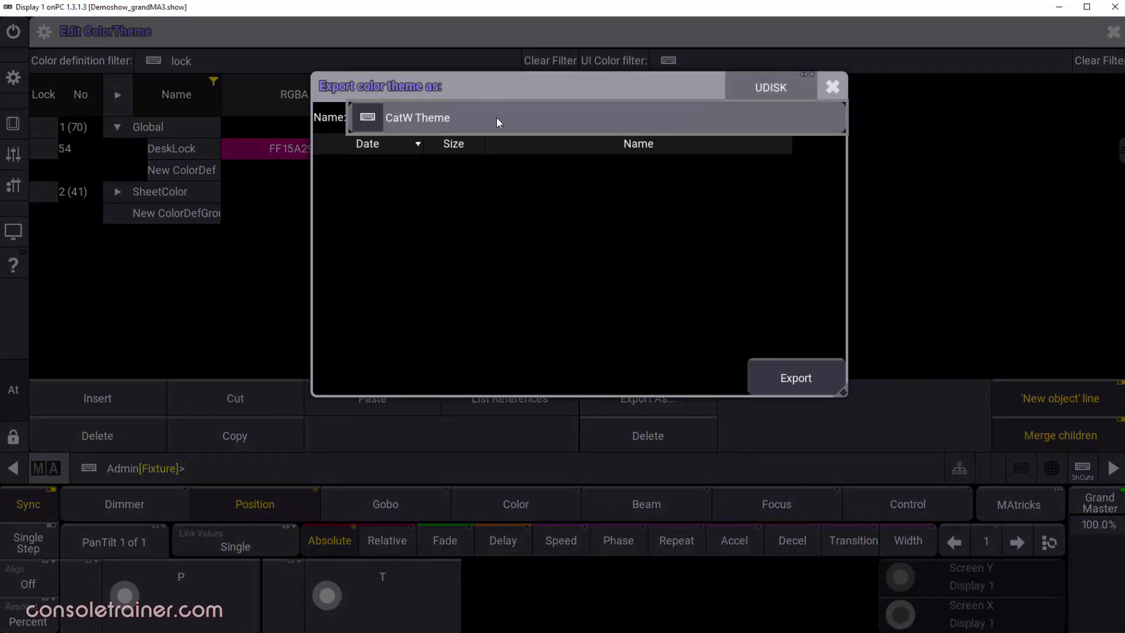
key(Return)
Open the desk lights and color theme settings and import CatW Theme.xml from the UDISK drive as the active theme.
click(13, 78)
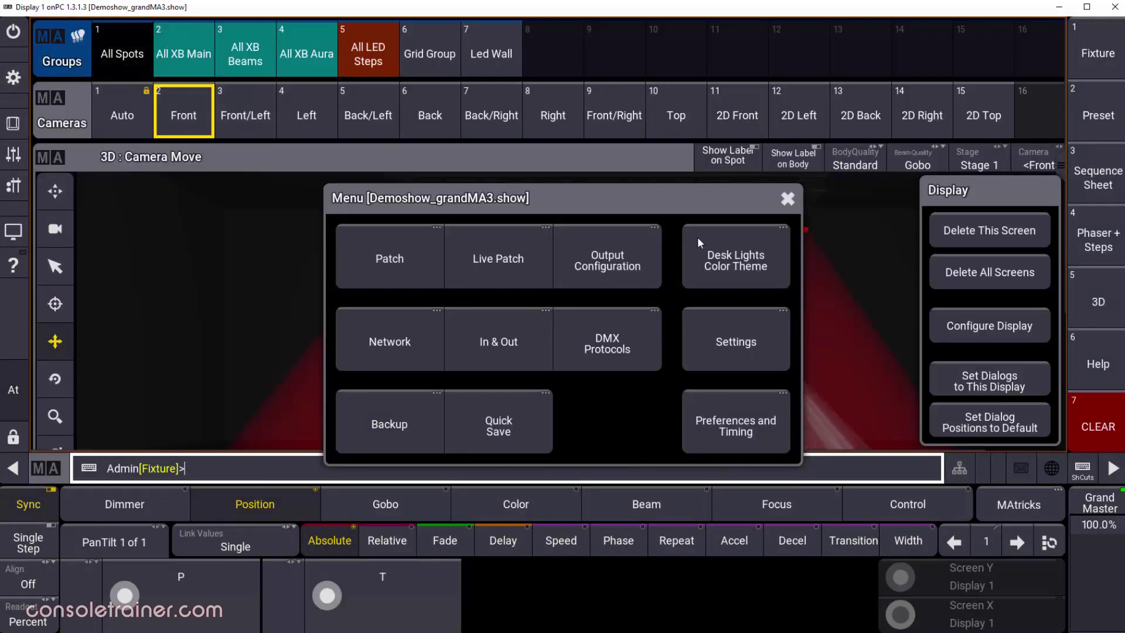
click(745, 258)
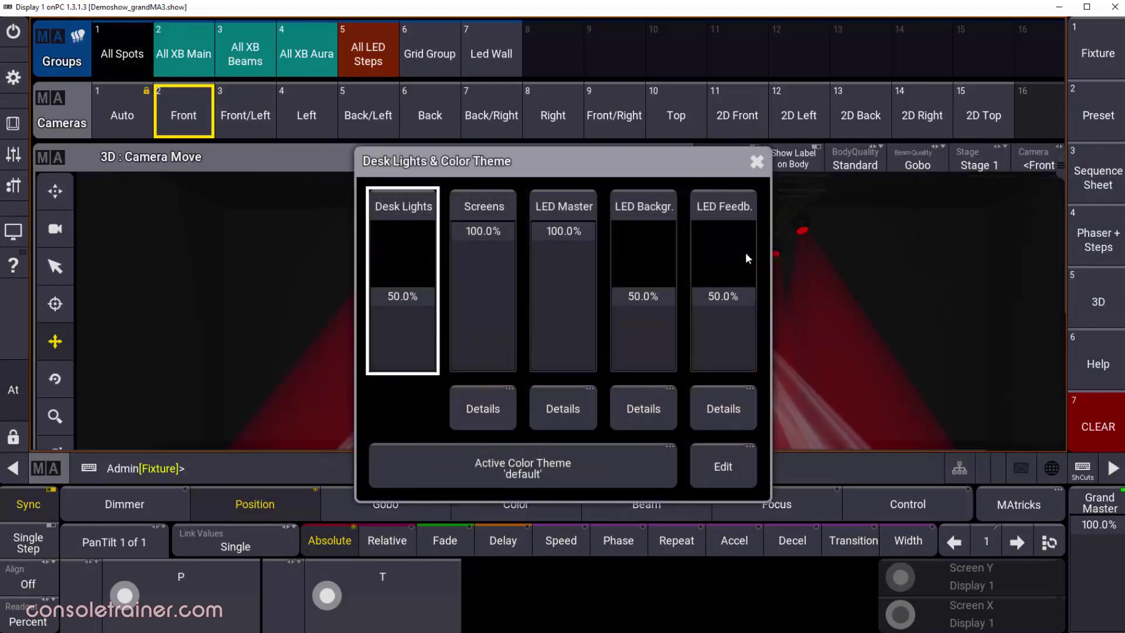
click(620, 461)
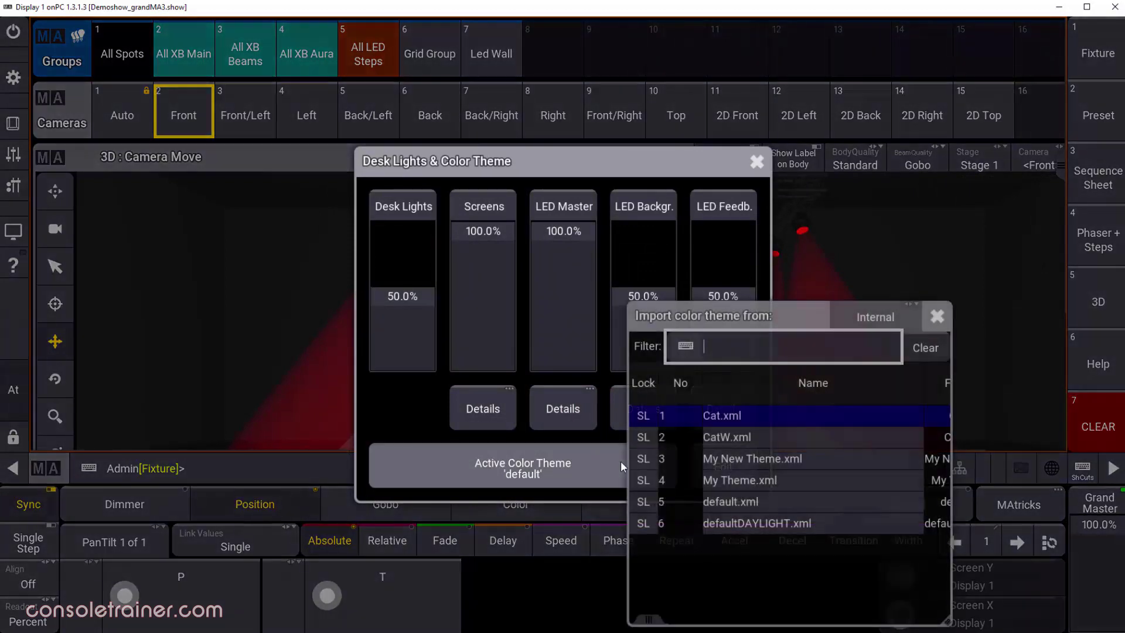
click(867, 324)
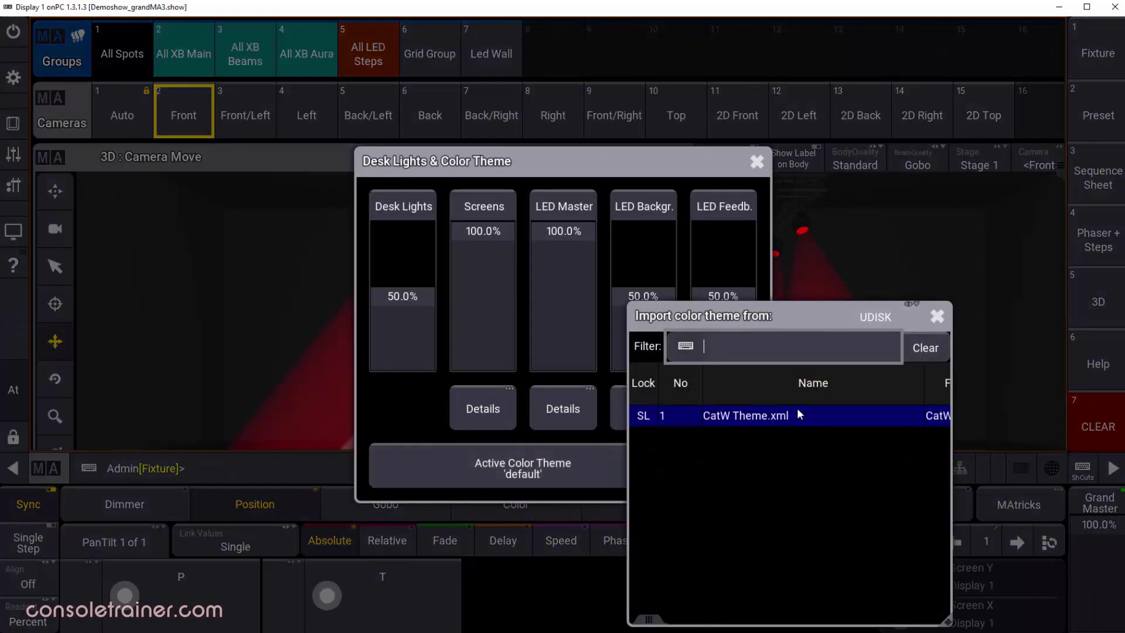
click(776, 415)
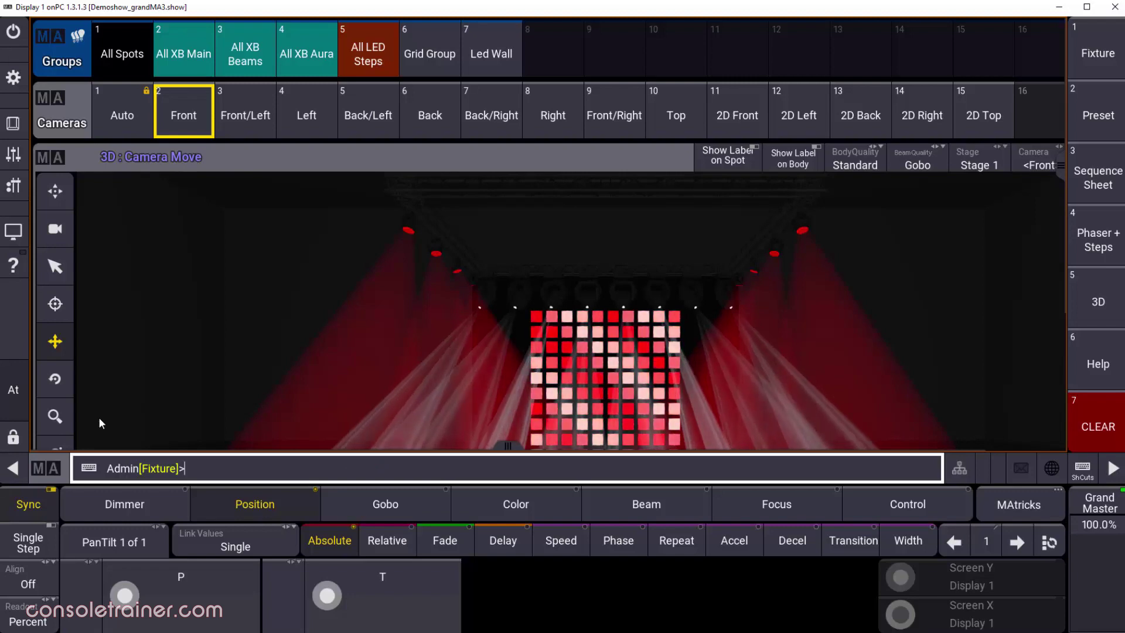
Lock the desk to check the lock screen color of the imported theme, and unlock it.
click(6, 443)
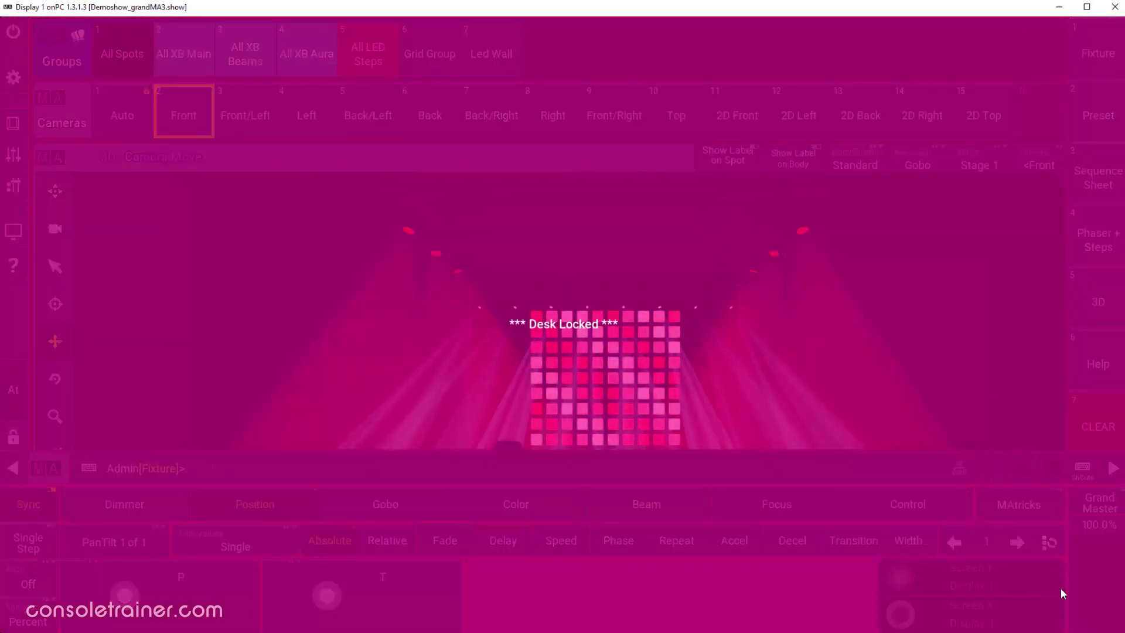
key(Return)
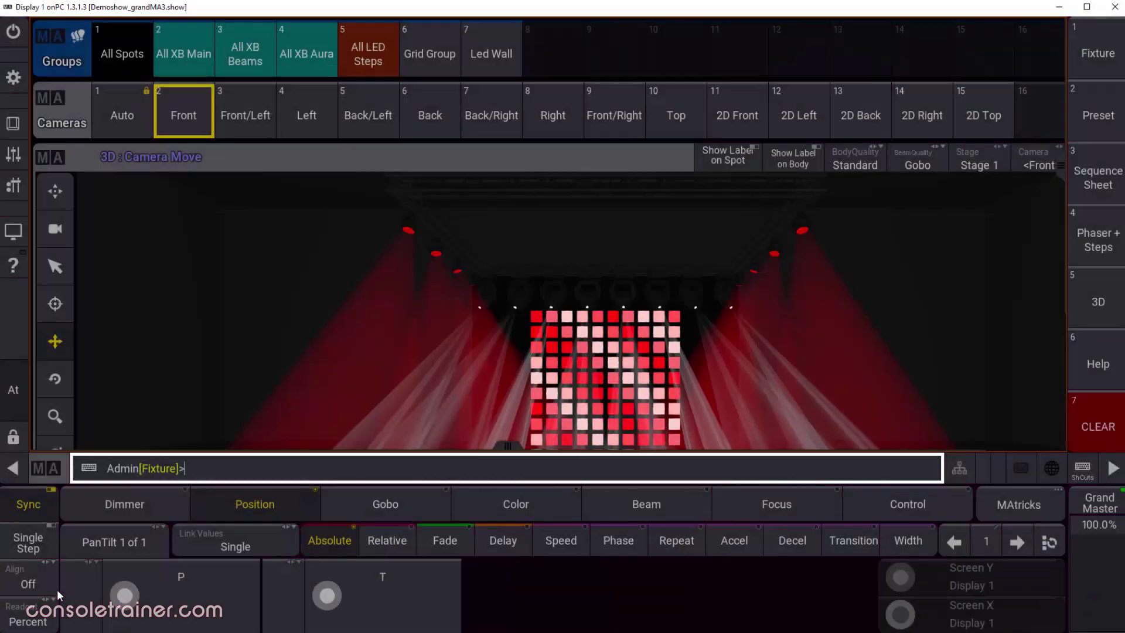